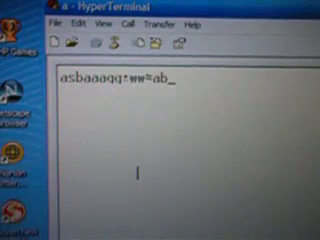
type("cdef")
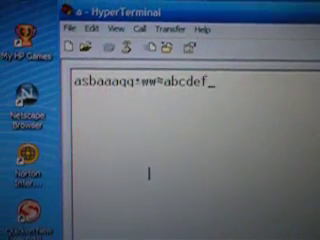